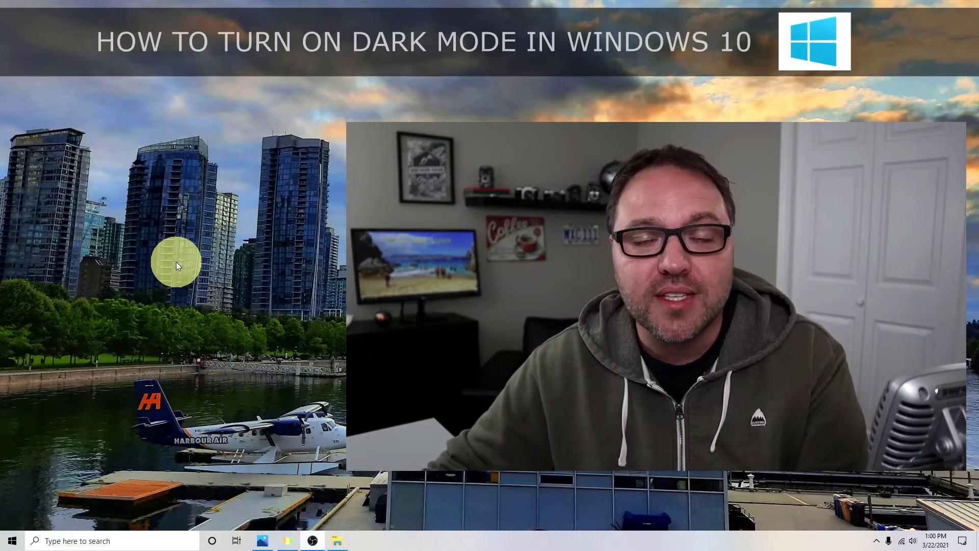
Open Personalization settings via Personalize on the desktop context menu.
click(13, 542)
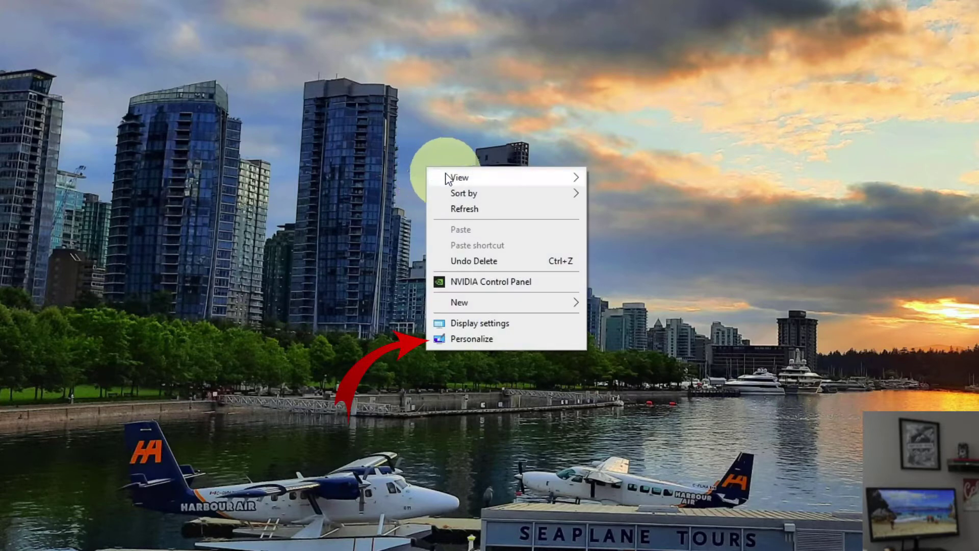
click(495, 342)
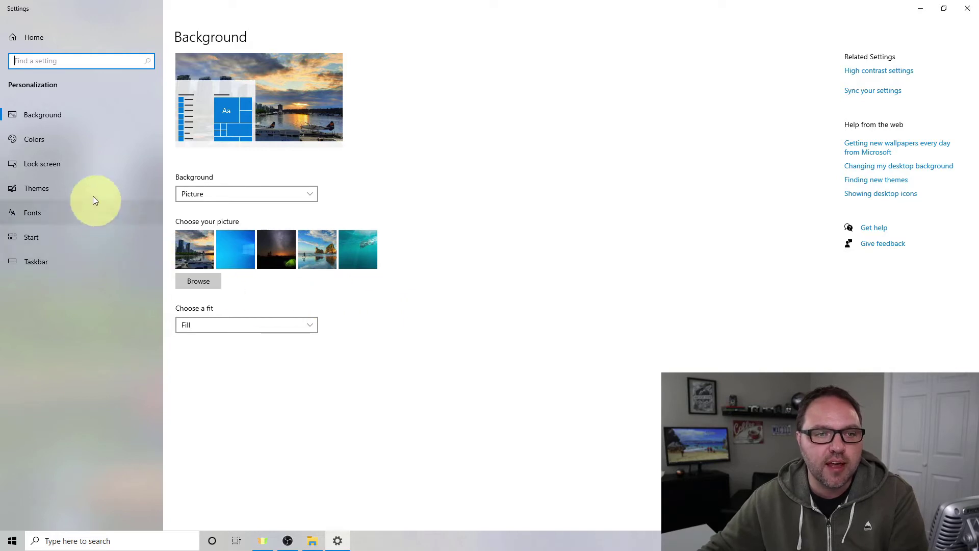
Go to the Colors page of Personalization settings.
click(85, 143)
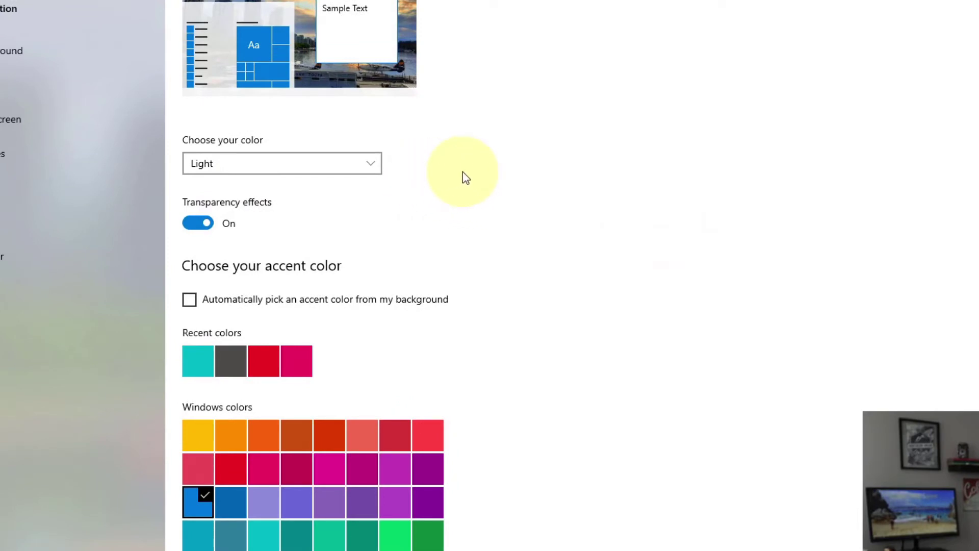
Set the 'Choose your color' mode to Dark.
click(364, 170)
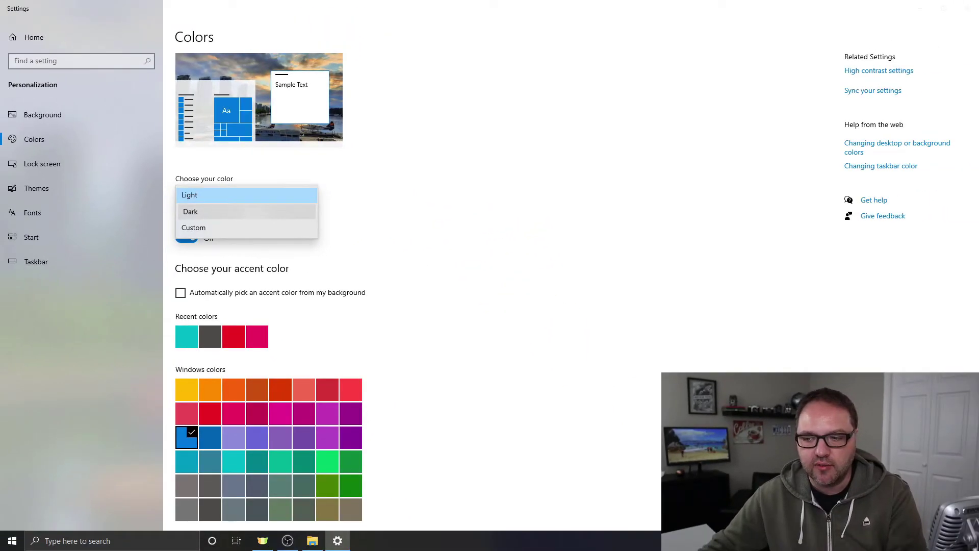
click(192, 212)
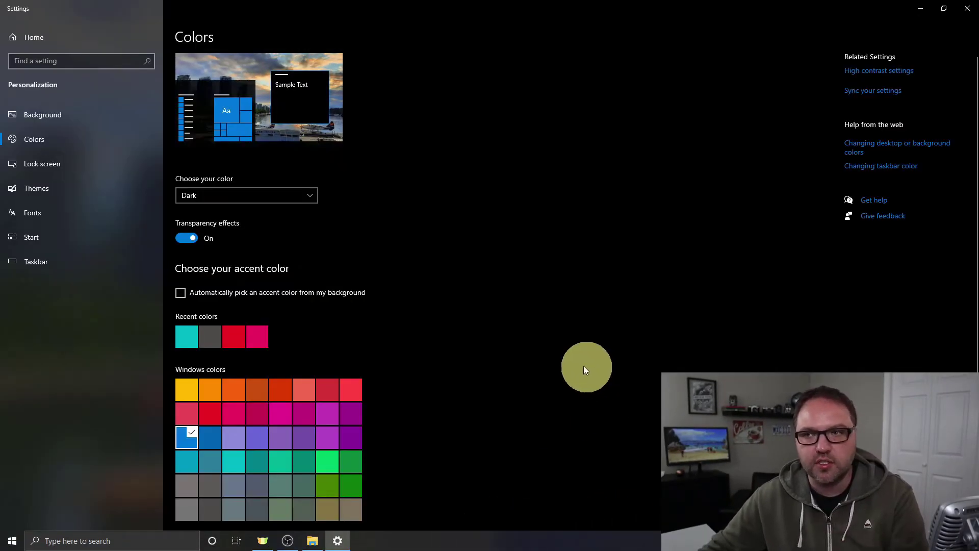
Minimize Settings, check the now-dark Start menu, and launch Video Editor from a 'video' search.
click(921, 11)
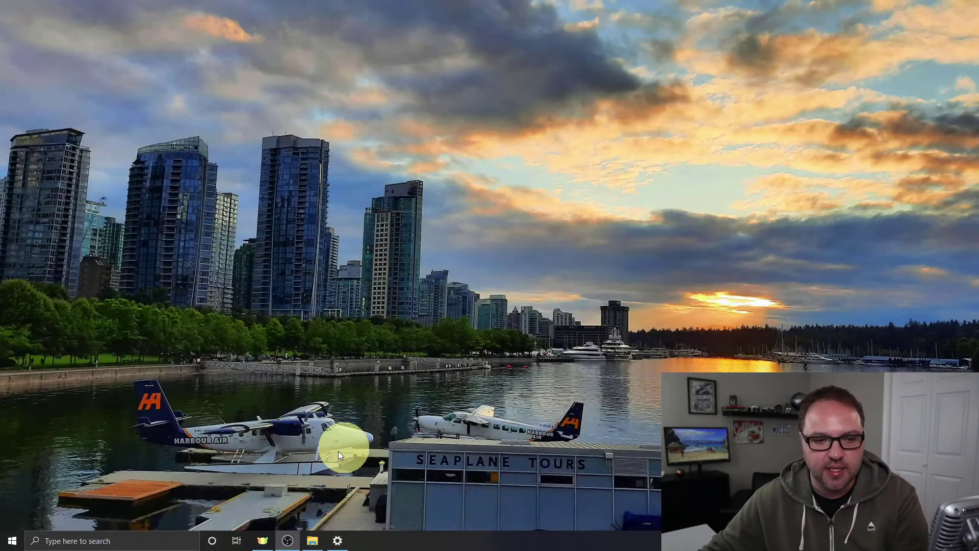
click(12, 541)
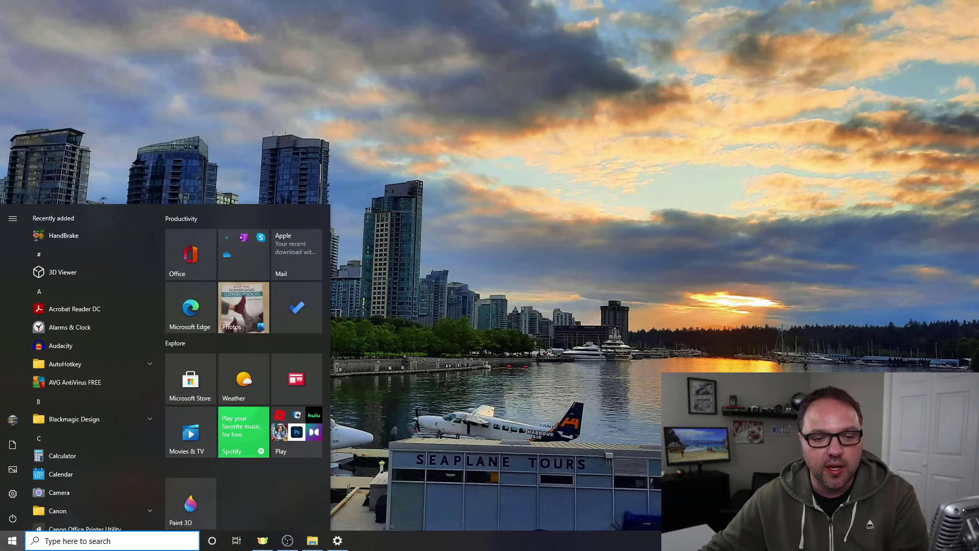
click(126, 540)
text(v)
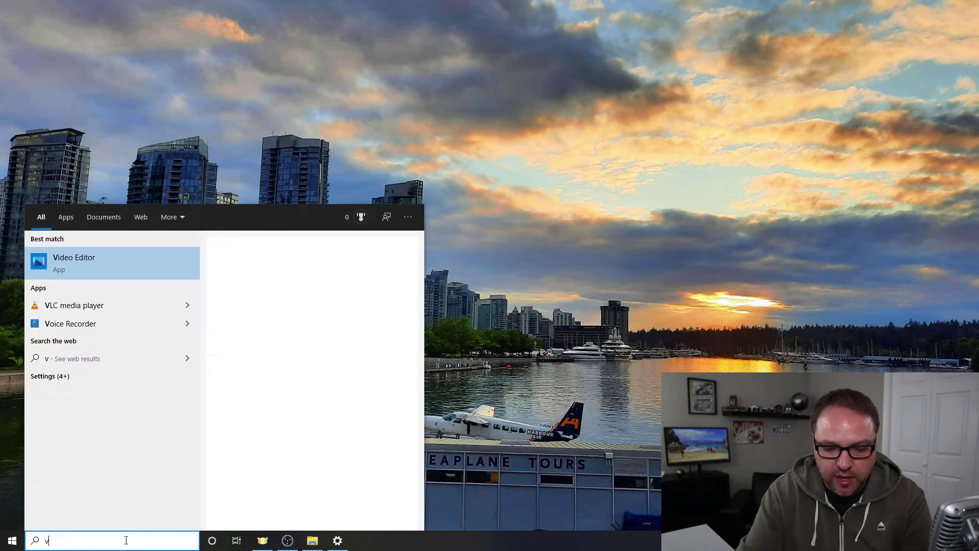
text(ideo)
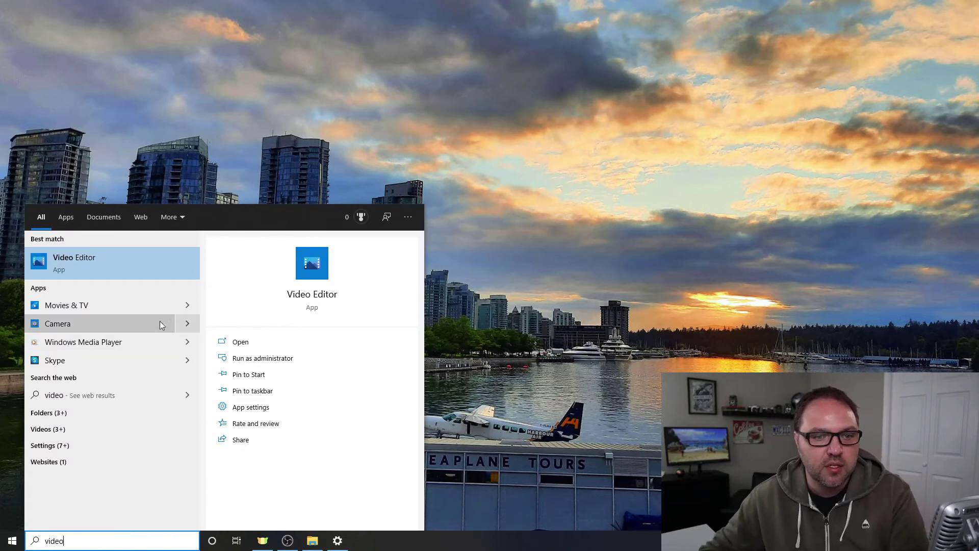
click(111, 259)
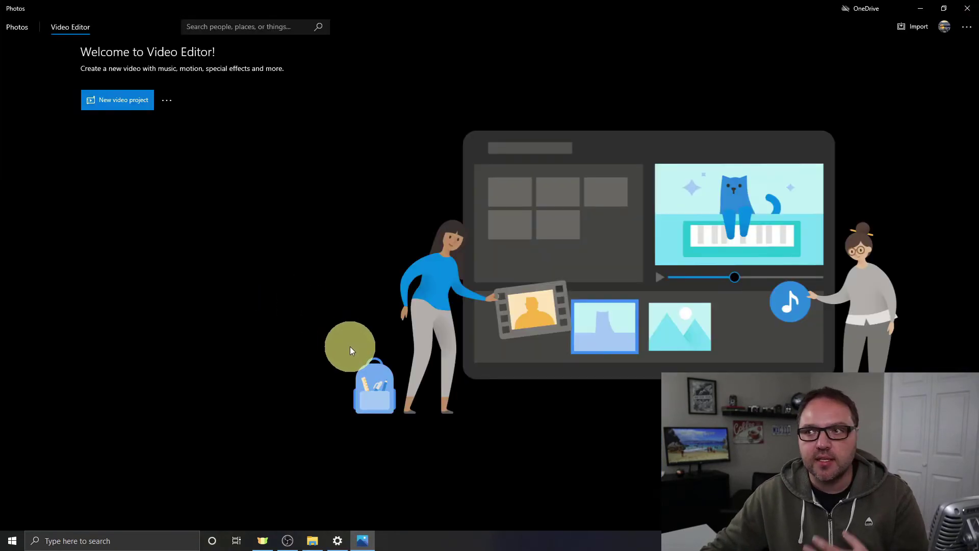